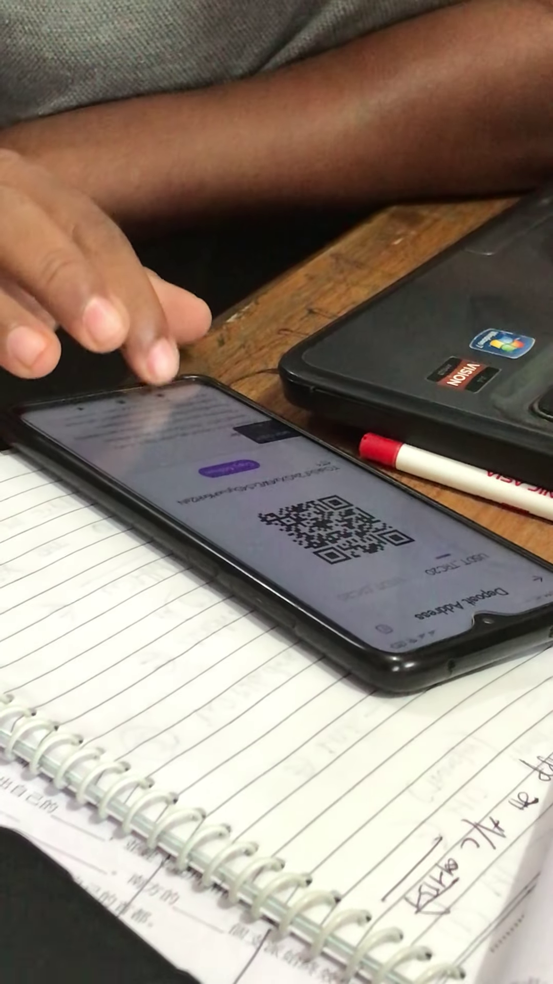
- Swipe away from the USDT TRC20 deposit address page after viewing the address and QR code
left_click_drag(154, 351, 192, 430)
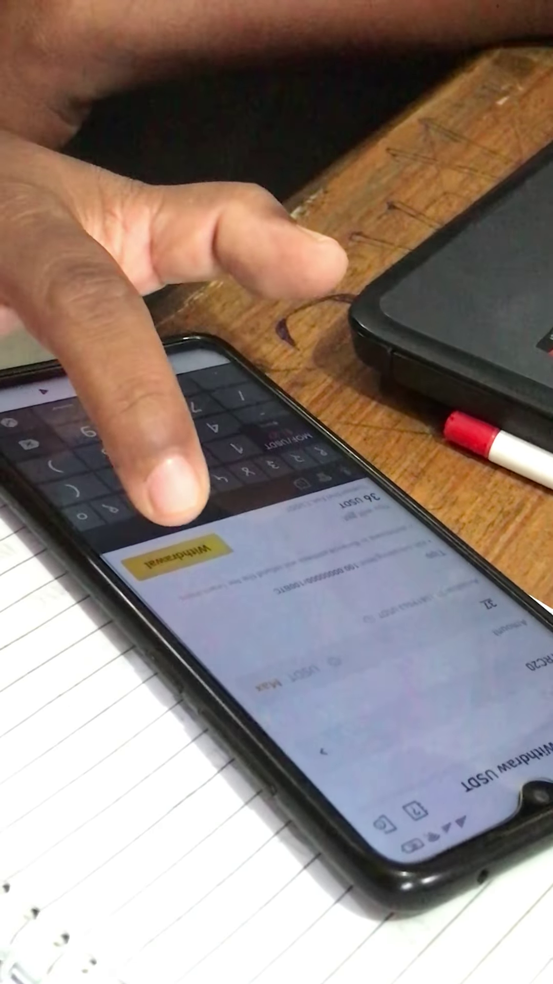
- Submit the 36 USDT TRC20 withdrawal so the Confirm order sheet appears
left_click(131, 547)
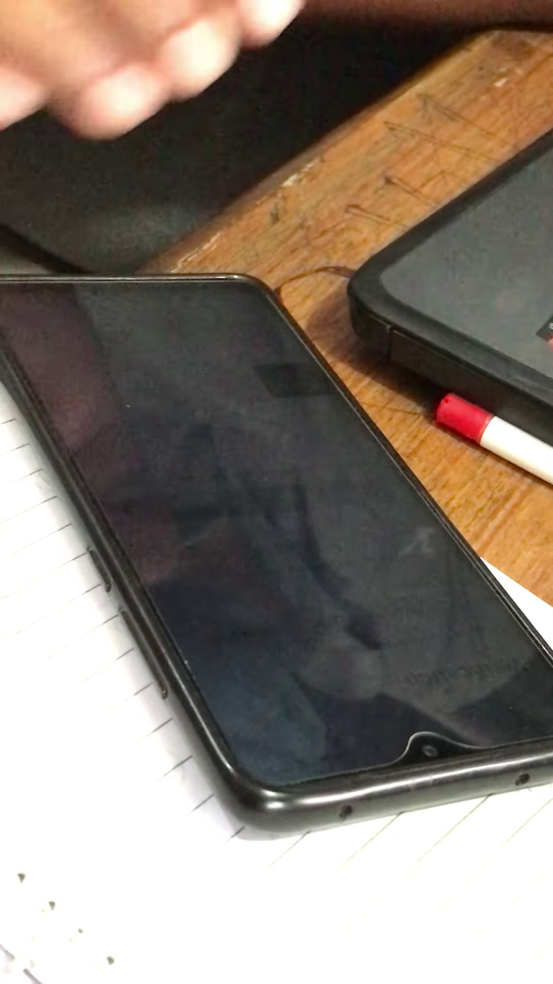
- Return via recent apps to HyperFund and close the deposit address to reach the account balances
left_click(143, 361)
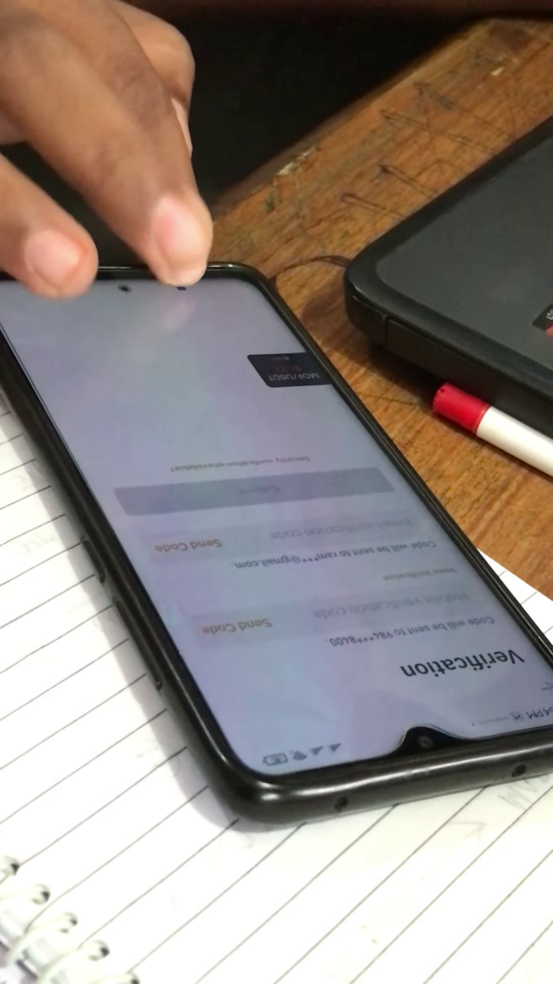
left_click(185, 295)
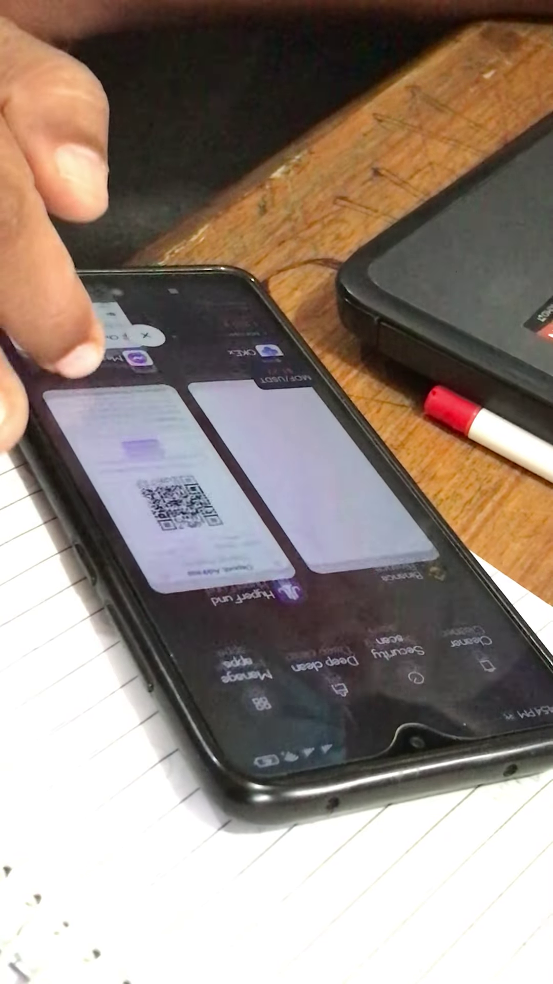
left_click(131, 442)
left_click(192, 300)
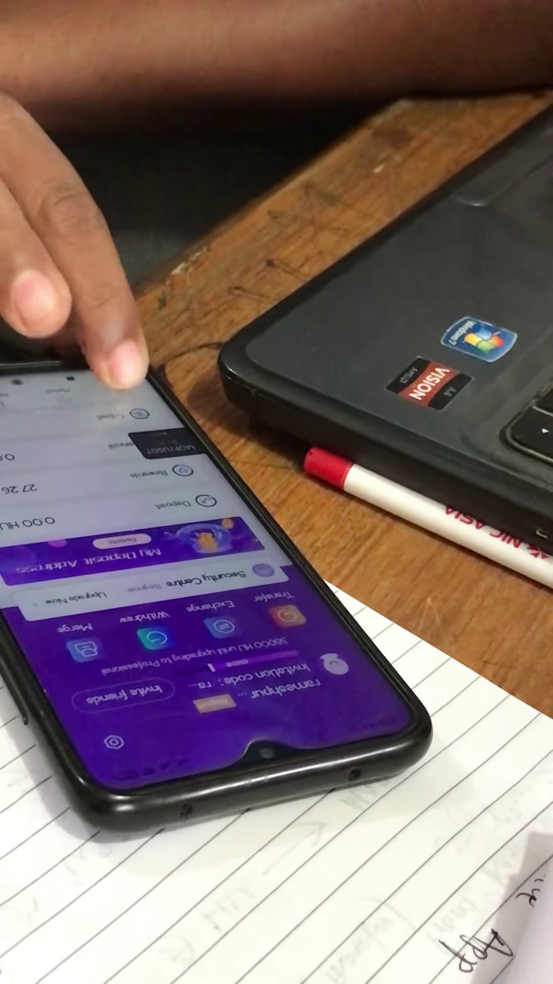
- From HyperFund Home, start a Hyperdrive membership purchase and choose the 1000 HU package
left_click(116, 353)
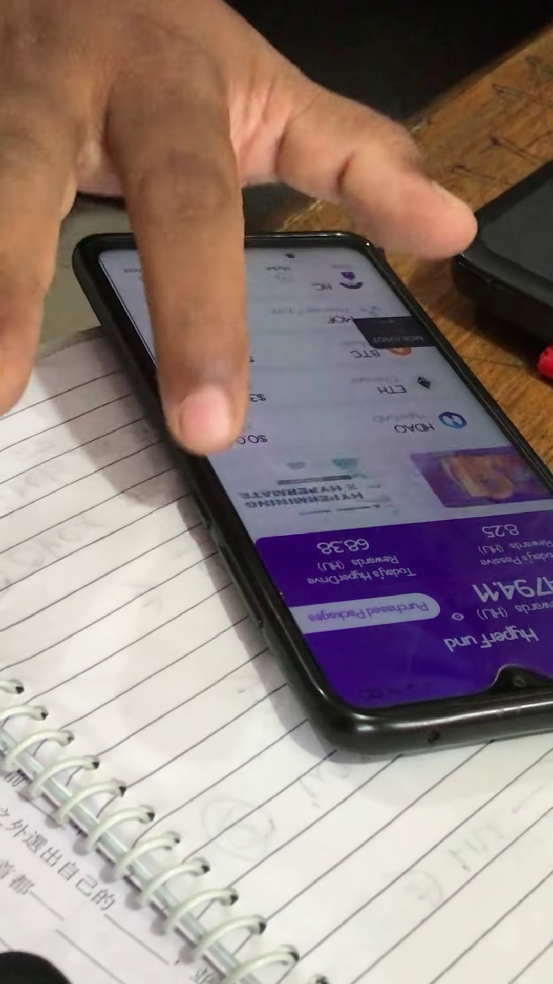
left_click(230, 399)
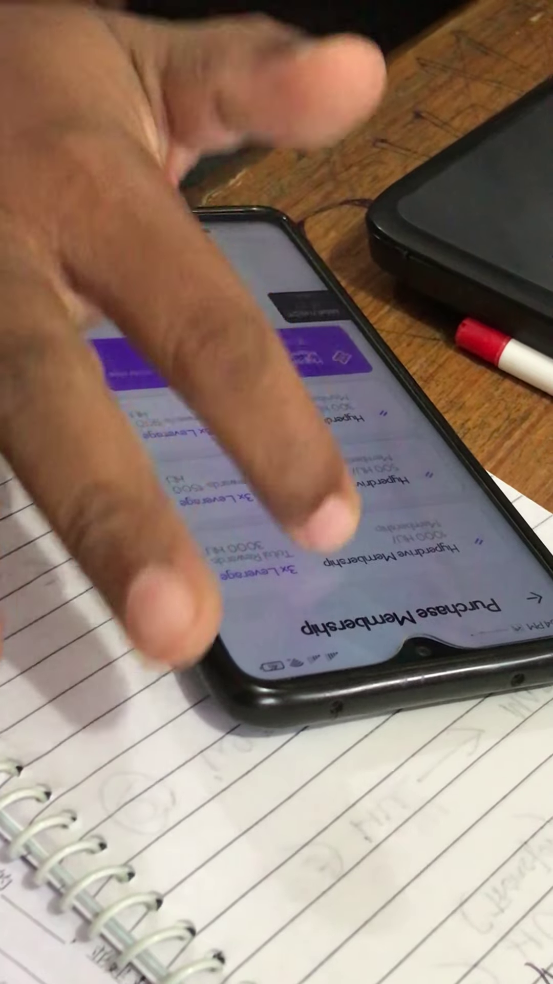
left_click(339, 538)
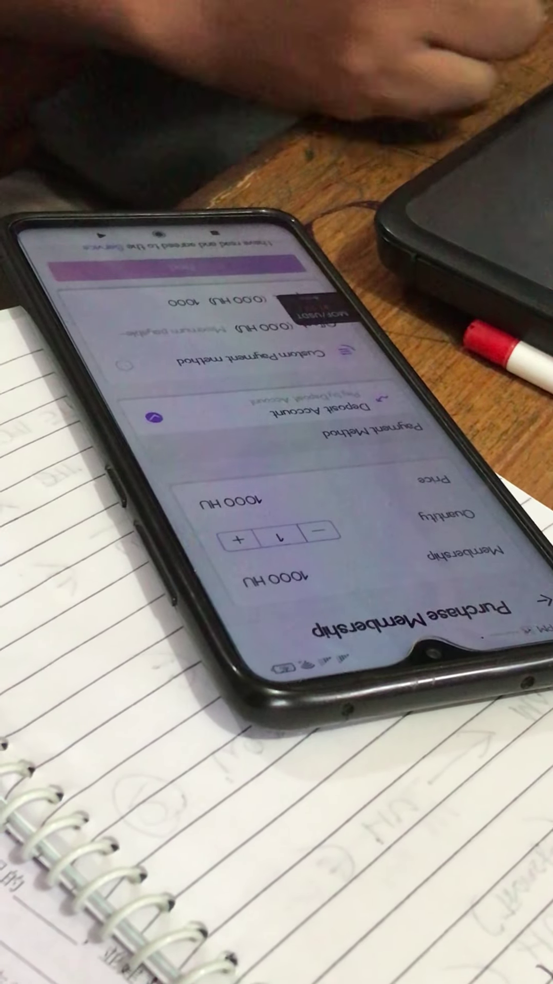
- Set the 1000 HU membership quantity to 10 with Deposit Account payment, then back out to the options
left_click(234, 538)
left_click(235, 538)
left_click(235, 538)
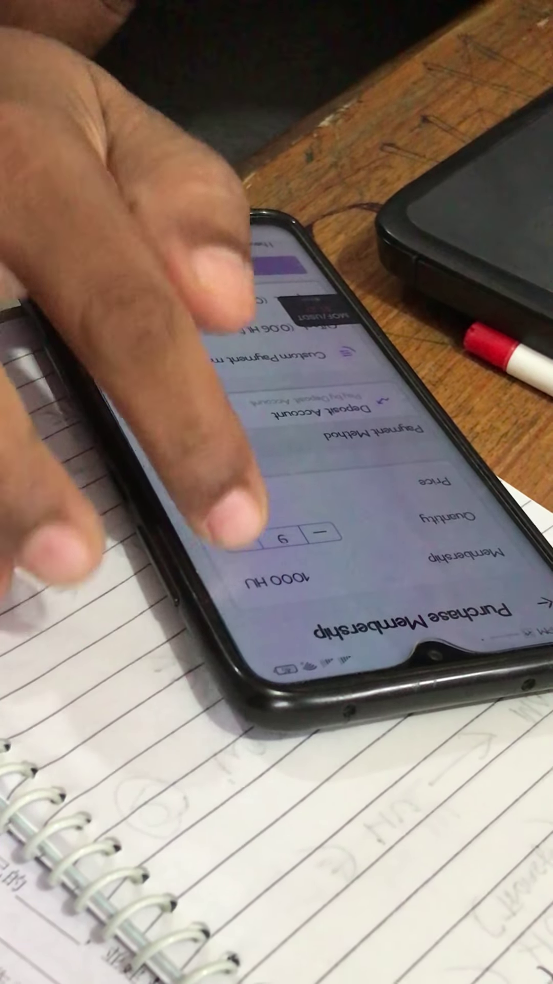
left_click(315, 531)
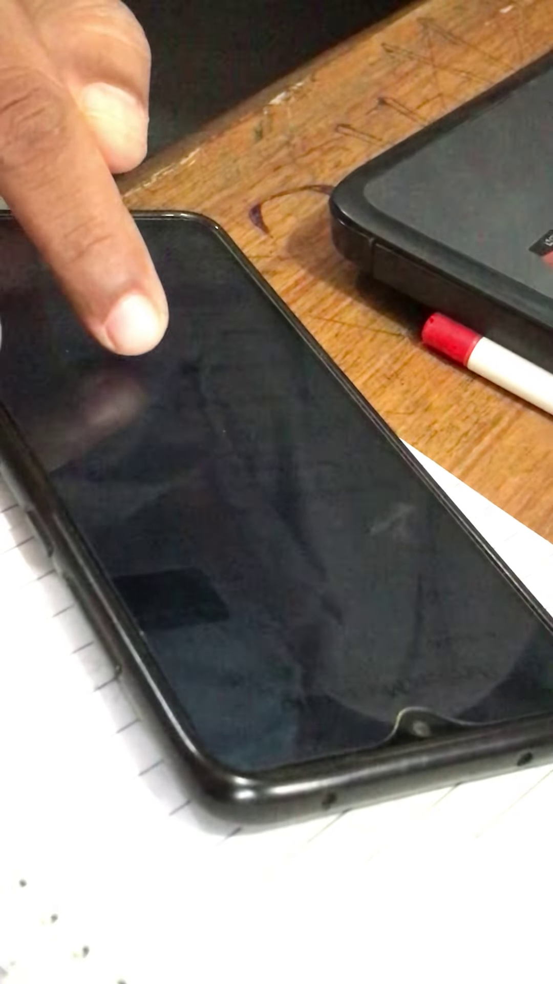
left_click(126, 331)
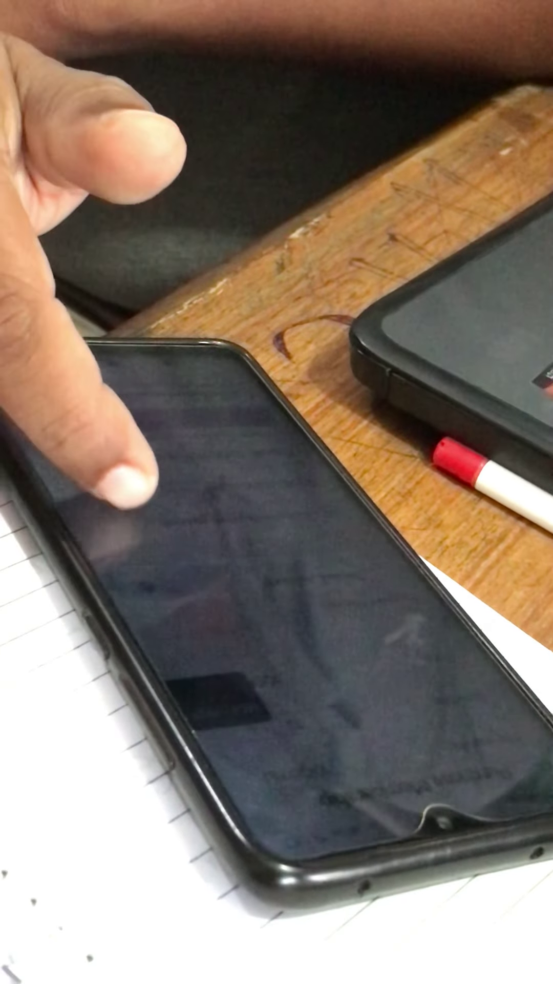
left_click(161, 427)
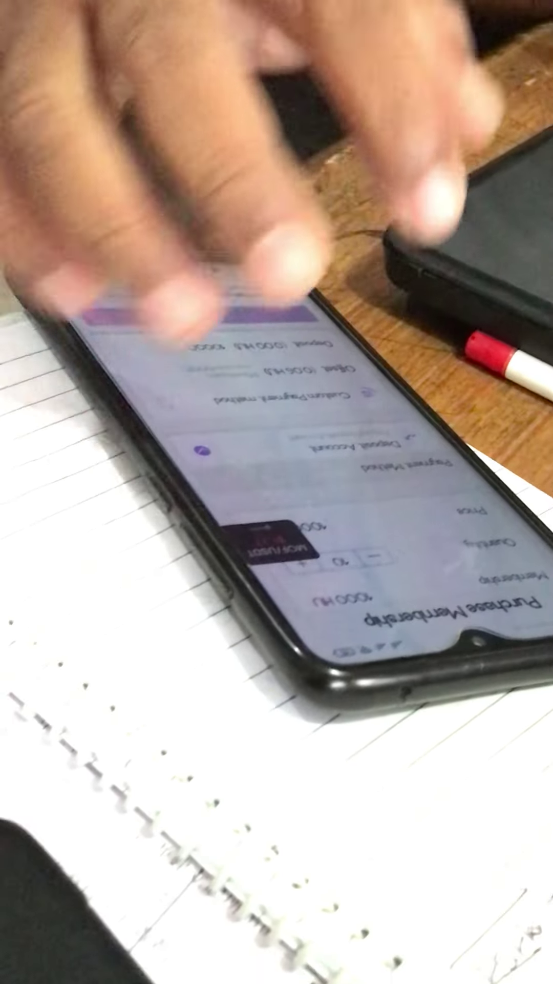
left_click(308, 531)
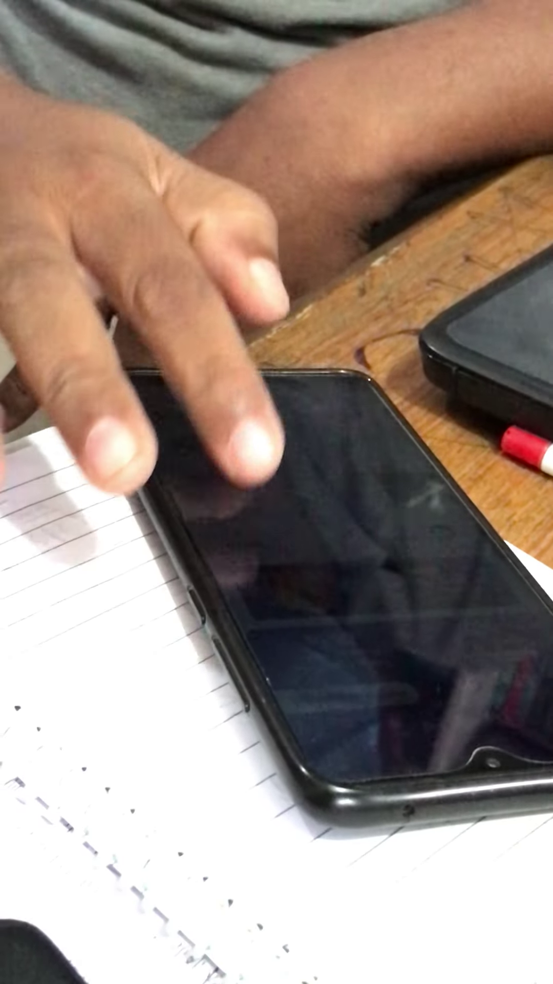
- Exit HyperFund to the phone's home screen of app icons
left_click(253, 451)
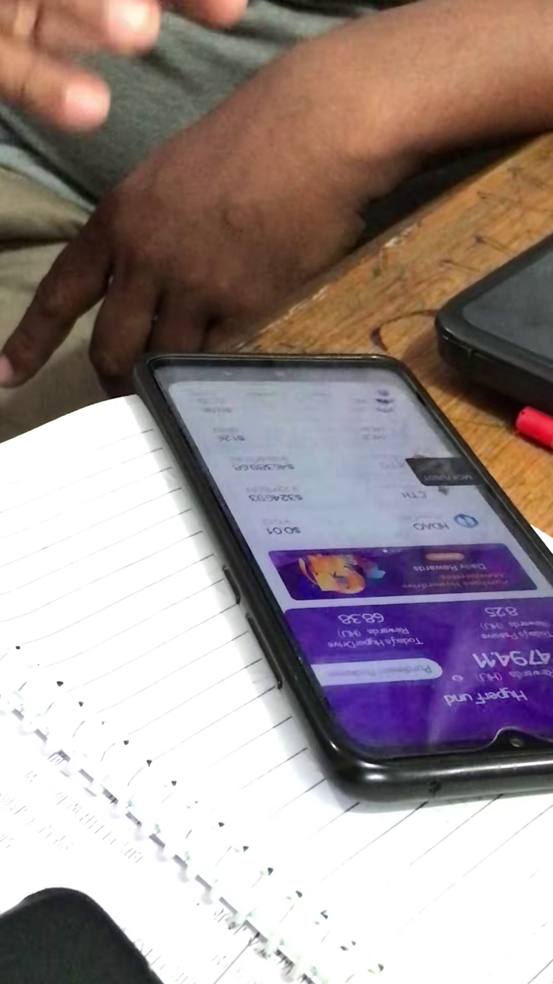
left_click(277, 384)
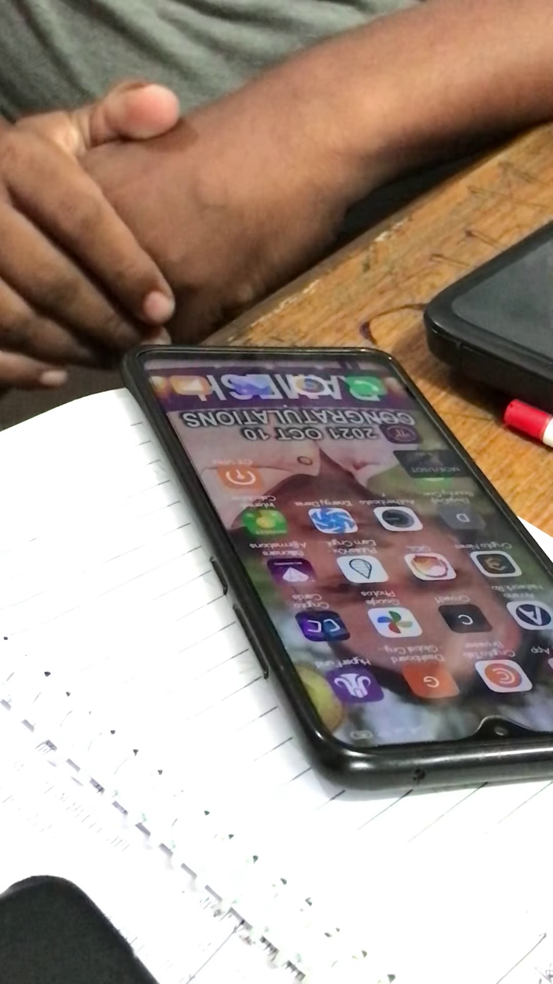